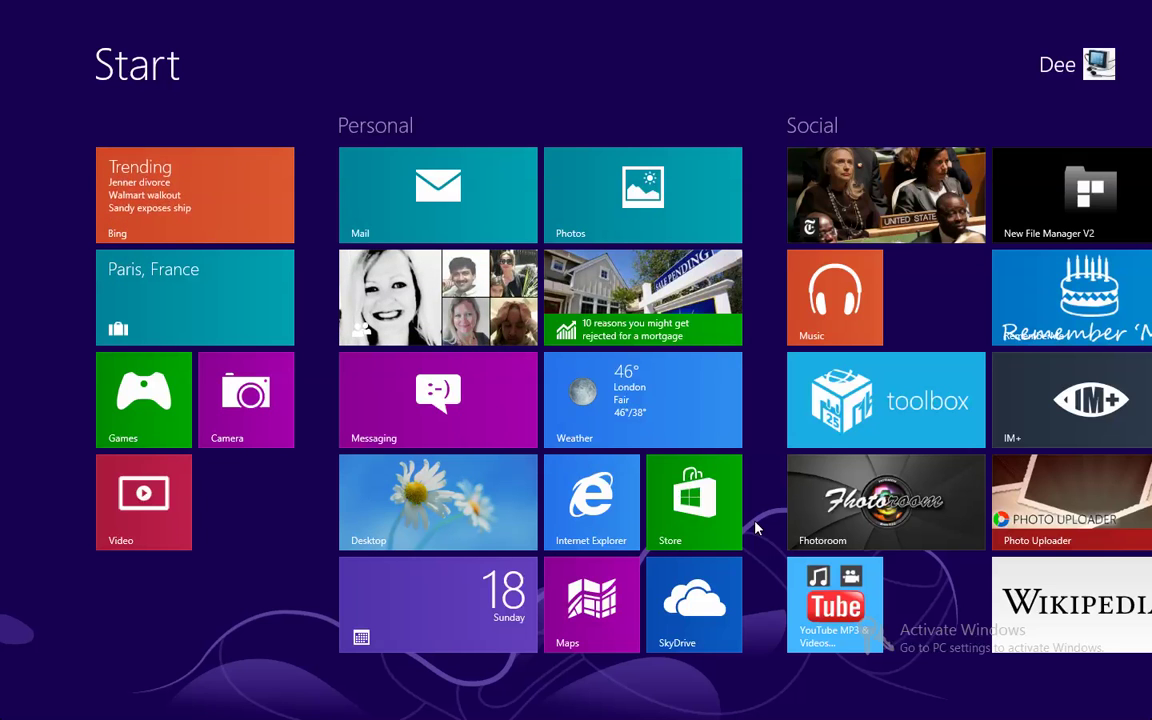
Scroll the Start screen up and down to browse the tiles.
{"action": "scroll", "coordinate": [755, 528], "scroll_direction": "down", "scroll_amount": 2}
{"action": "scroll", "coordinate": [755, 528], "scroll_direction": "up", "scroll_amount": 2}
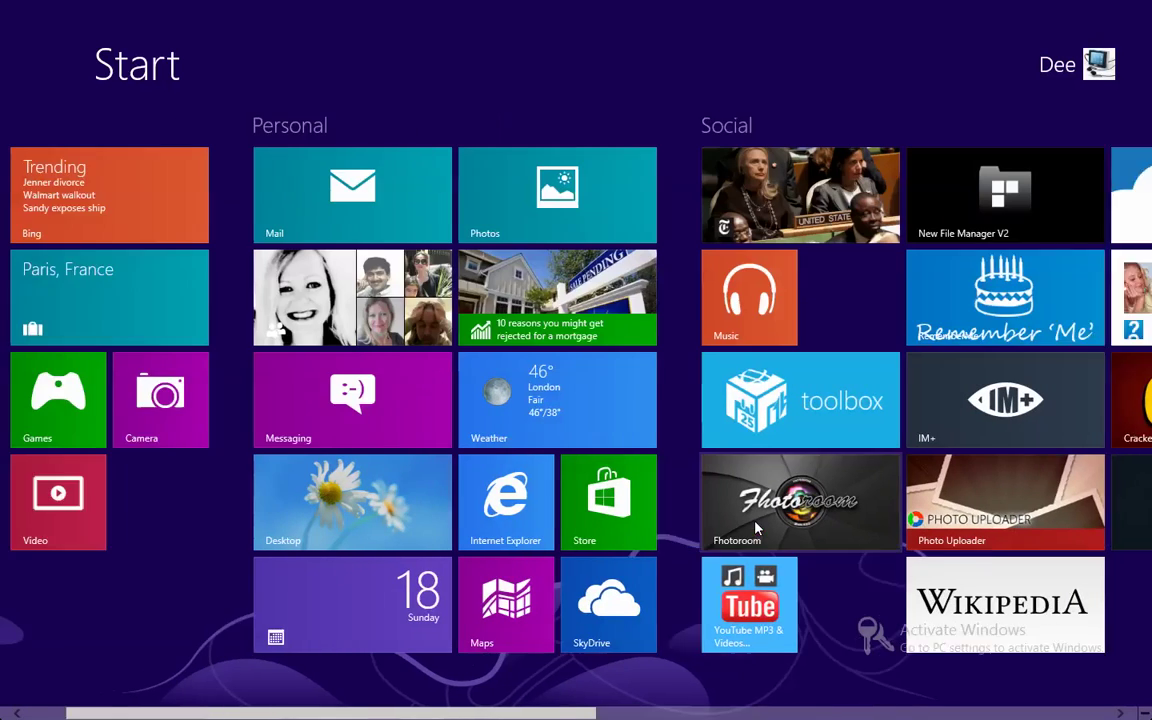
{"action": "scroll", "coordinate": [755, 528], "scroll_direction": "down", "scroll_amount": 3}
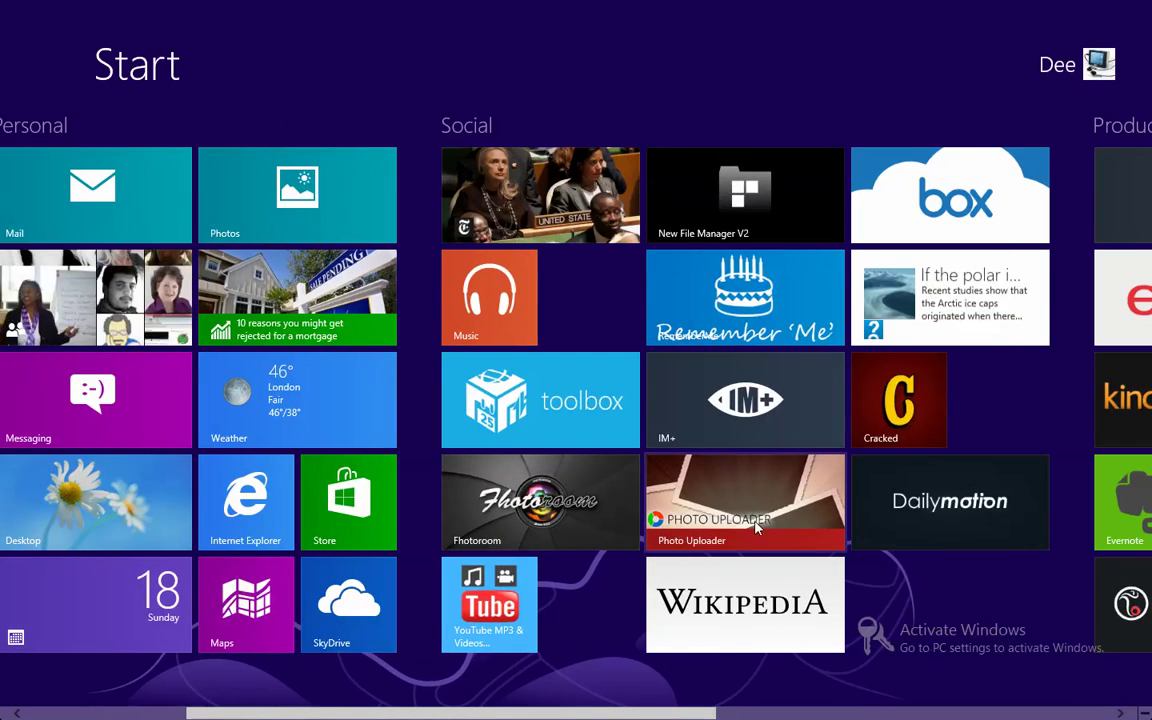
{"action": "scroll", "coordinate": [755, 528], "scroll_direction": "up", "scroll_amount": 2}
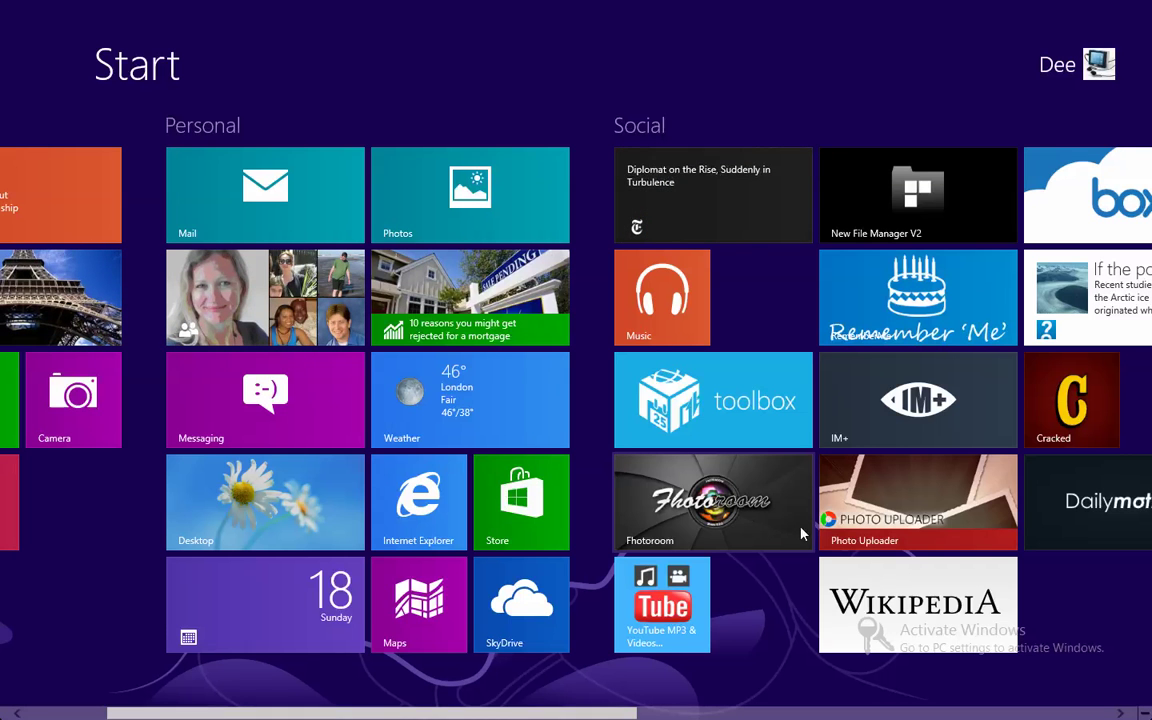
{"action": "scroll", "coordinate": [801, 534], "scroll_direction": "down", "scroll_amount": 2}
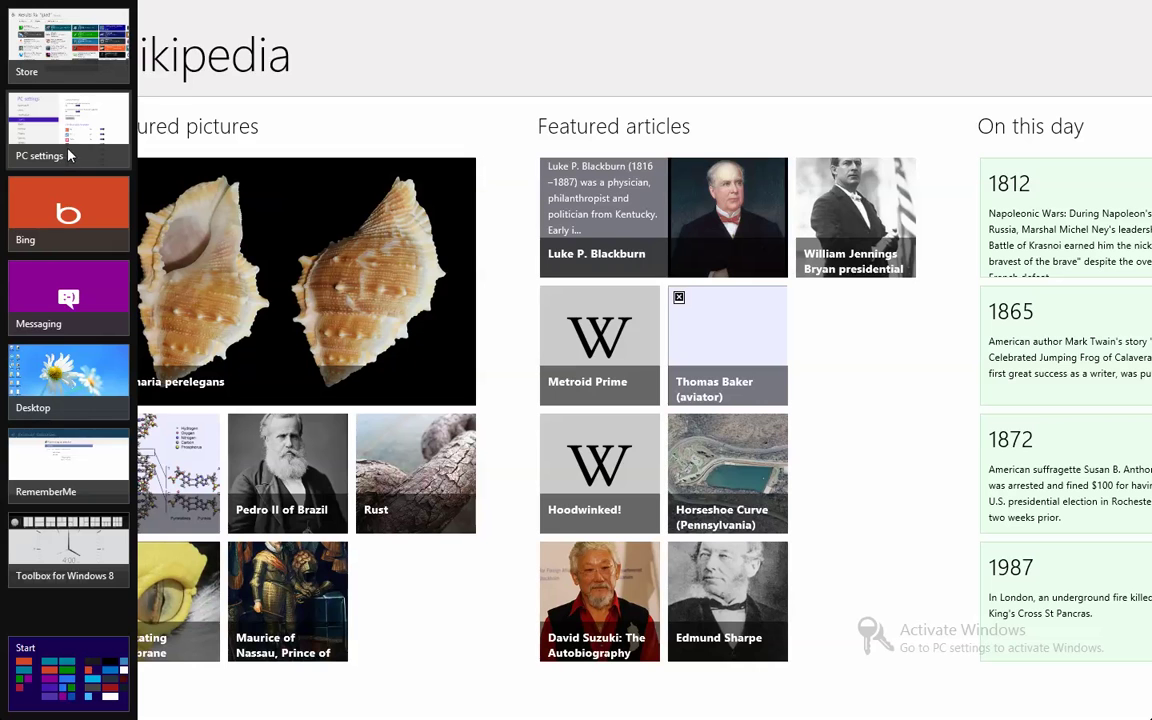
Snap Windows Store as a left pane beside Wikipedia and adjust its width.
{"action": "mouse_move", "coordinate": [60, 60]}
{"action": "left_mouse_down"}
{"action": "mouse_move", "coordinate": [237, 228]}
{"action": "mouse_move", "coordinate": [188, 236]}
{"action": "mouse_move", "coordinate": [202, 238]}
{"action": "left_mouse_up"}
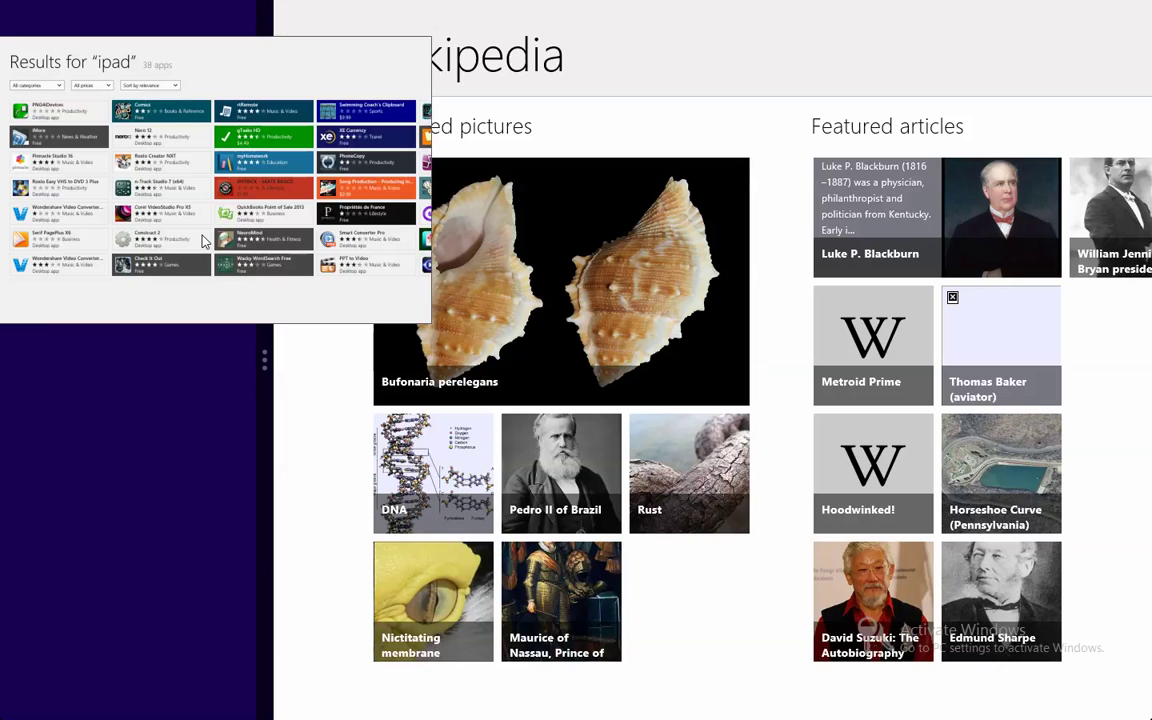
{"action": "left_click_drag", "start_coordinate": [202, 240], "coordinate": [204, 240]}
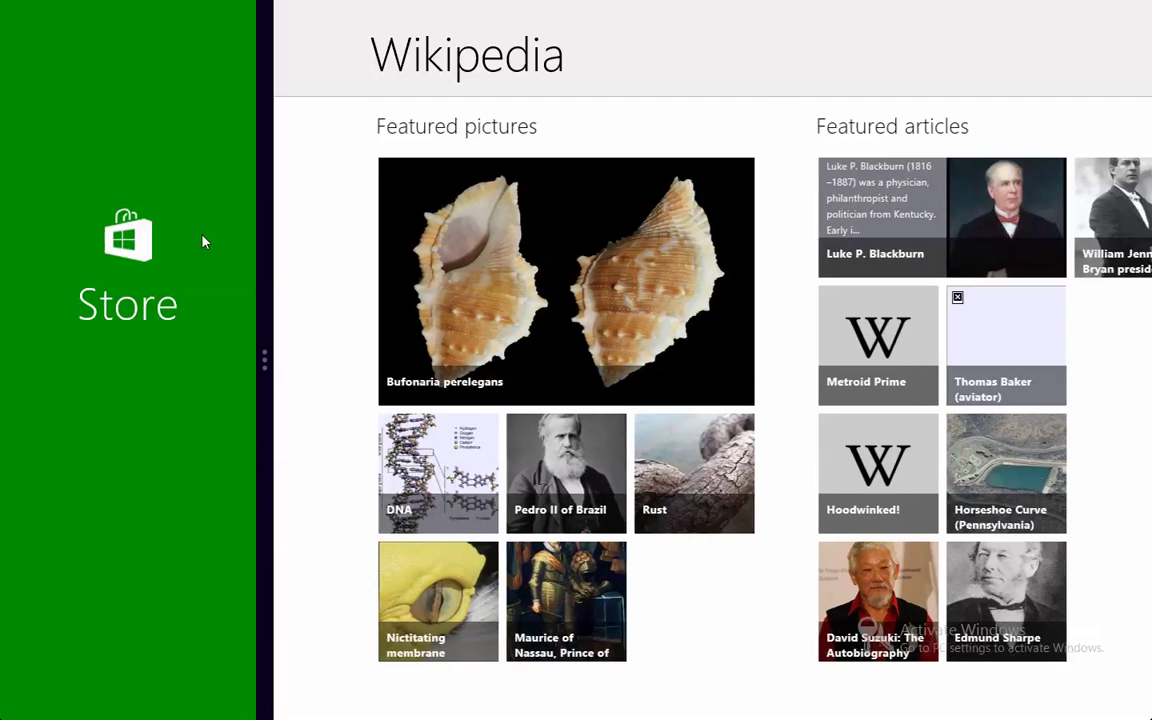
{"action": "left_click_drag", "start_coordinate": [264, 273], "coordinate": [472, 289]}
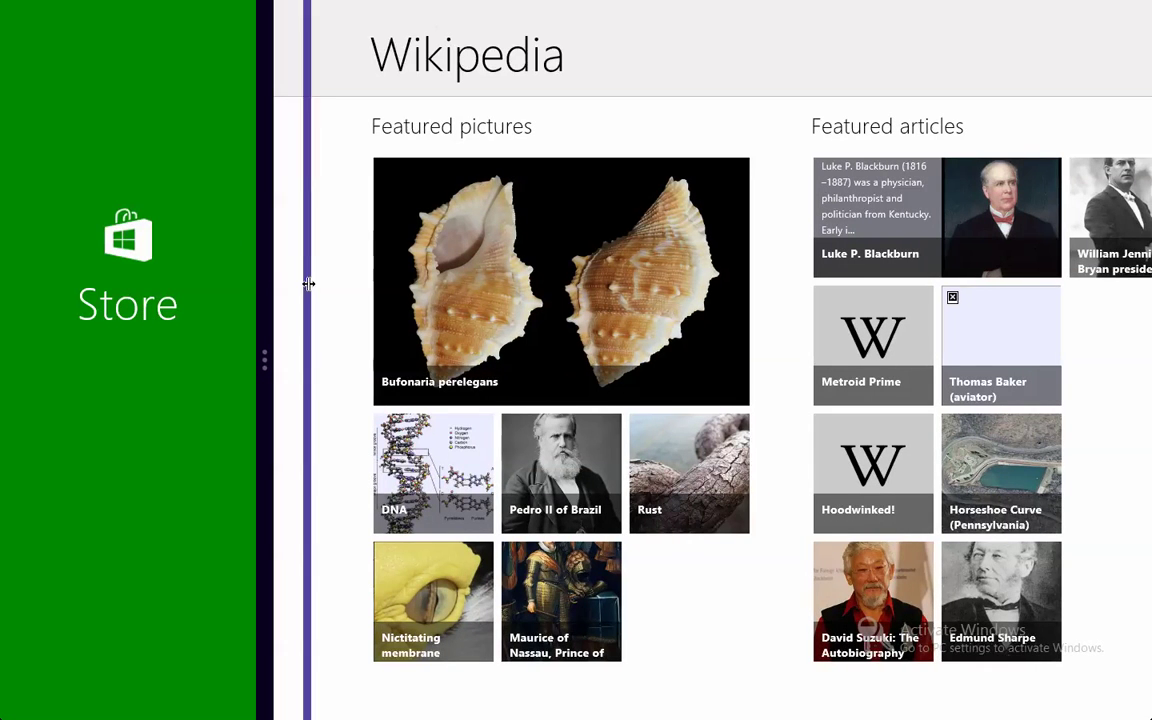
{"action": "left_click_drag", "start_coordinate": [858, 282], "coordinate": [602, 288]}
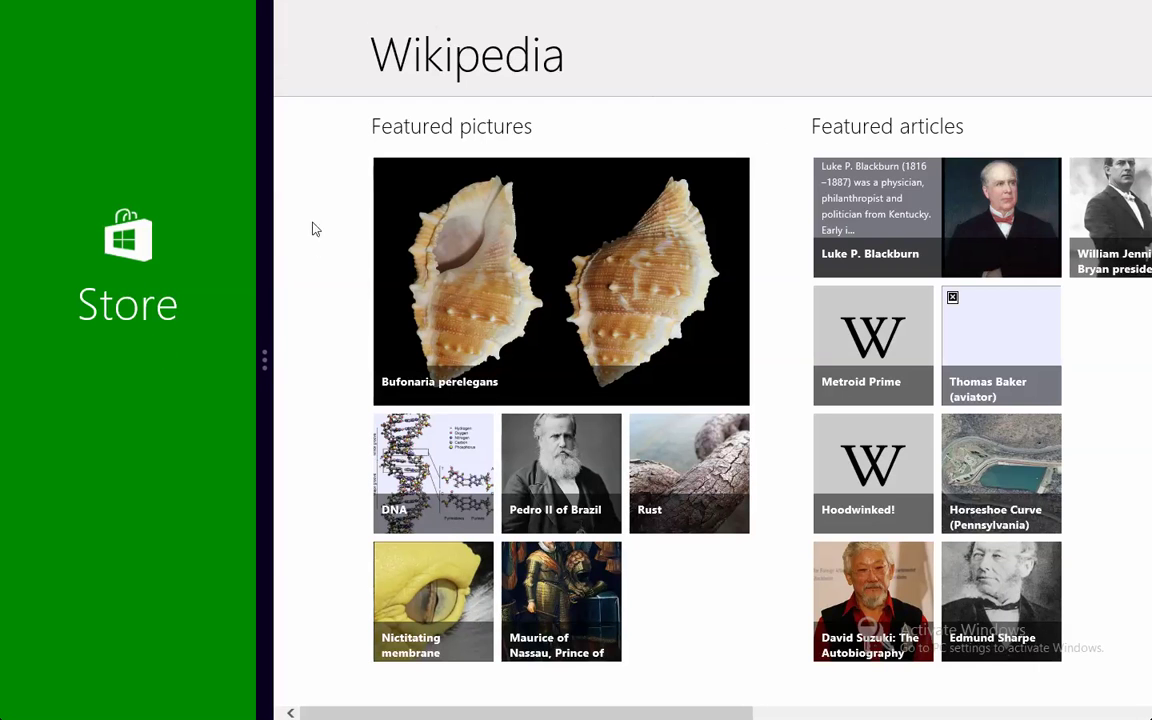
Widen Store to its ipad results, open Bufonaria perelegans in Wikipedia, then narrow Store again.
{"action": "left_click_drag", "start_coordinate": [260, 345], "coordinate": [868, 360]}
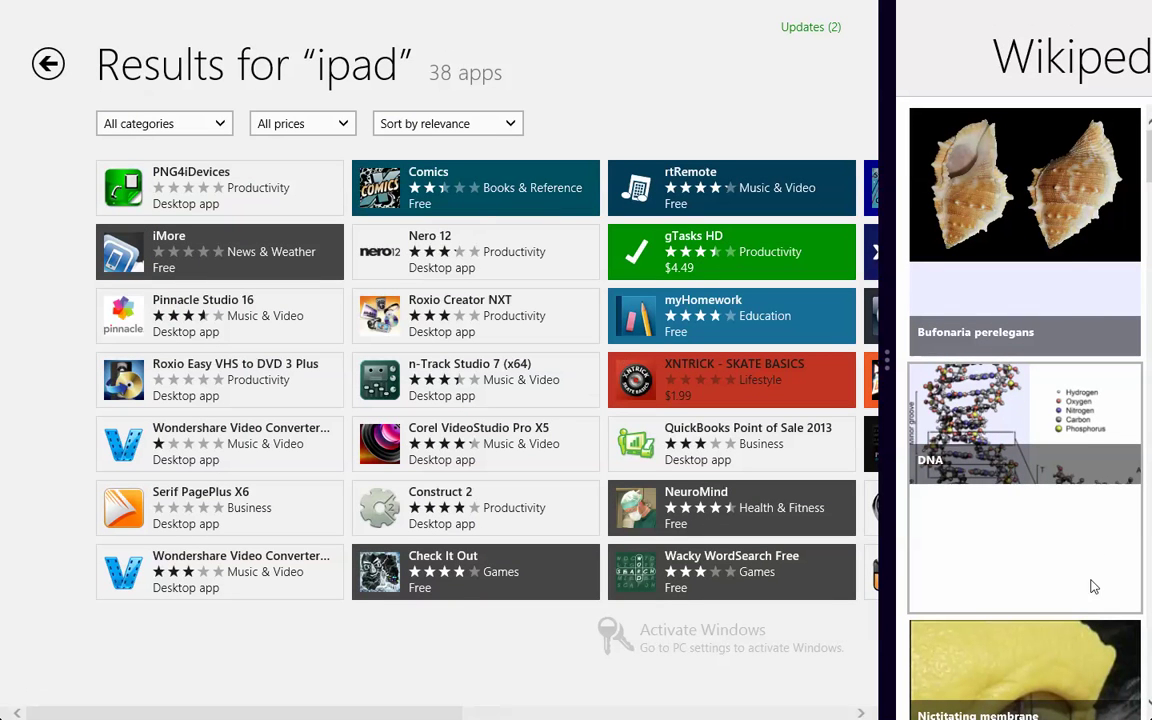
{"action": "left_click", "coordinate": [1061, 243]}
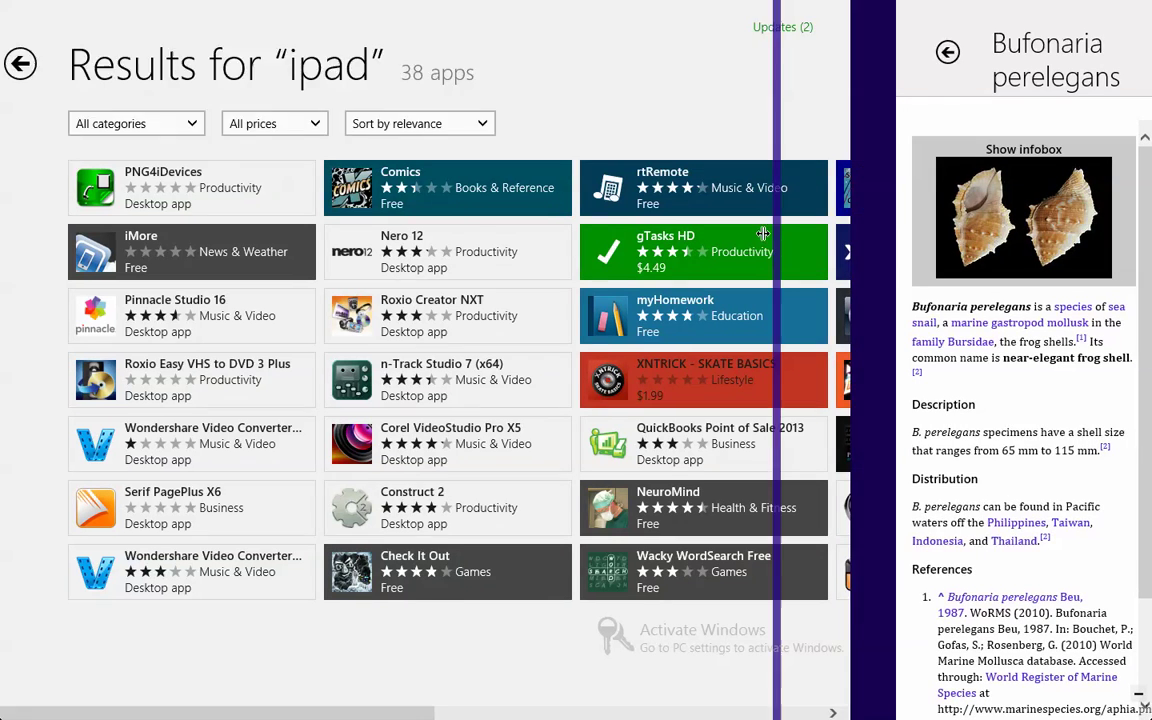
{"action": "left_click_drag", "start_coordinate": [893, 217], "coordinate": [722, 237]}
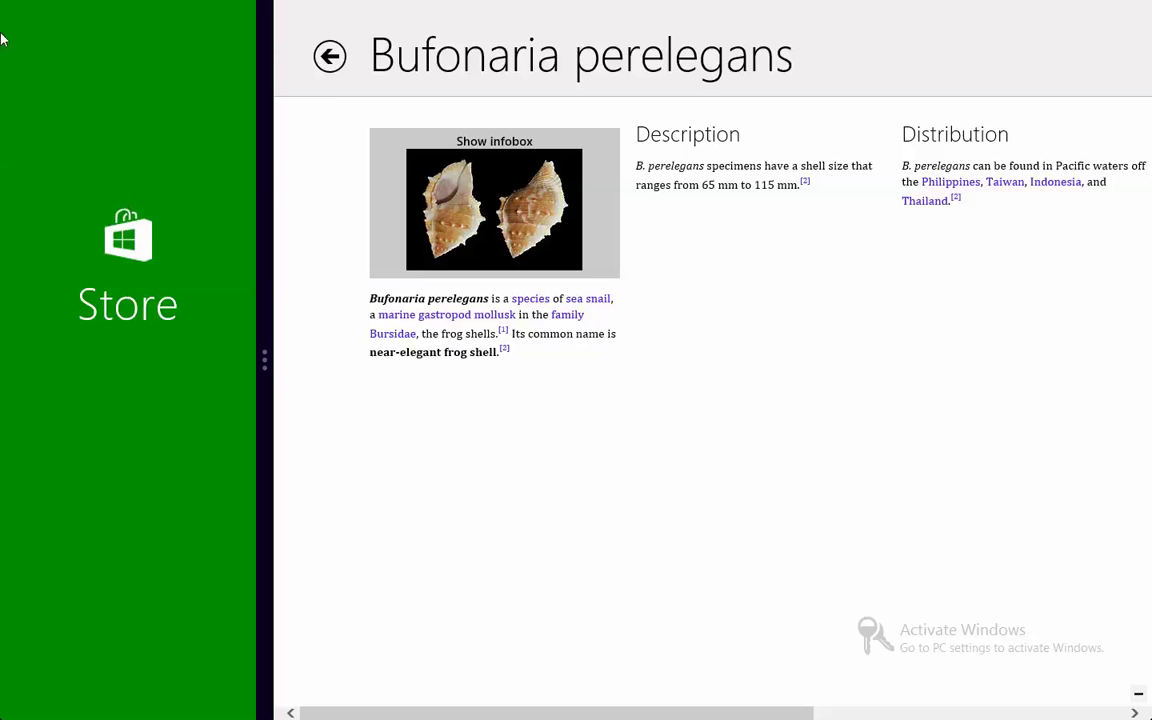
{"action": "mouse_move", "coordinate": [2, 2]}
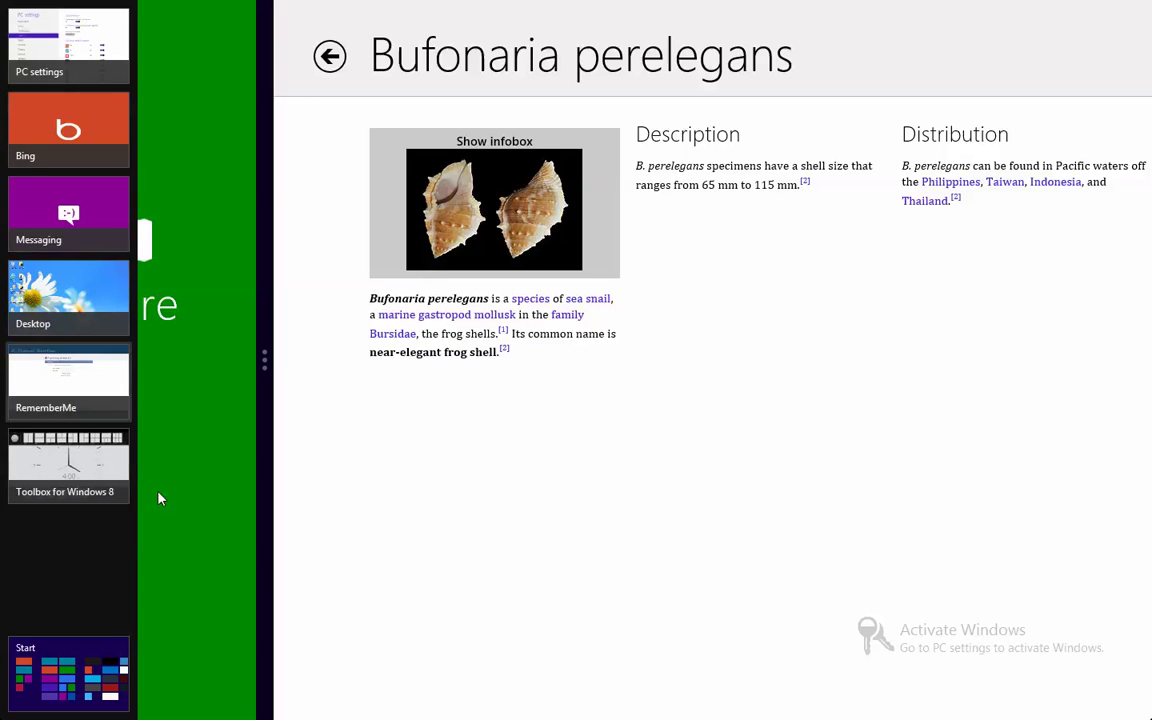
Return to the Start screen with the Windows key and scroll through the tiles.
{"action": "key", "text": "super"}
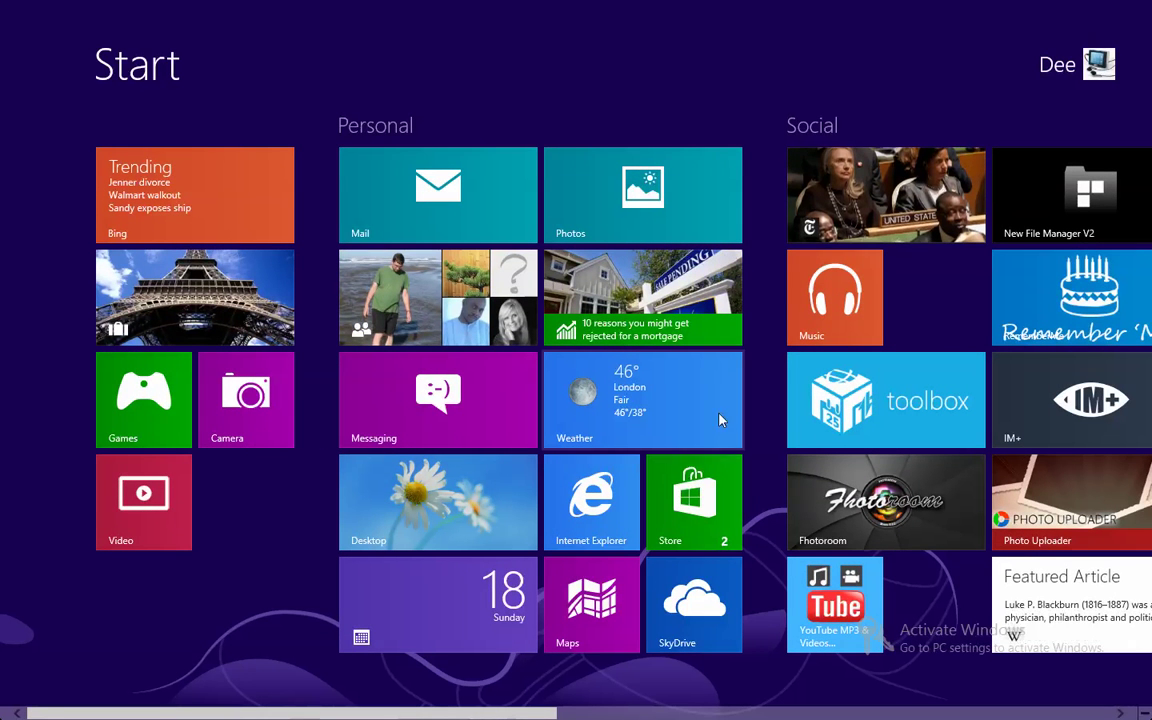
{"action": "scroll", "coordinate": [768, 542], "scroll_direction": "down", "scroll_amount": 2}
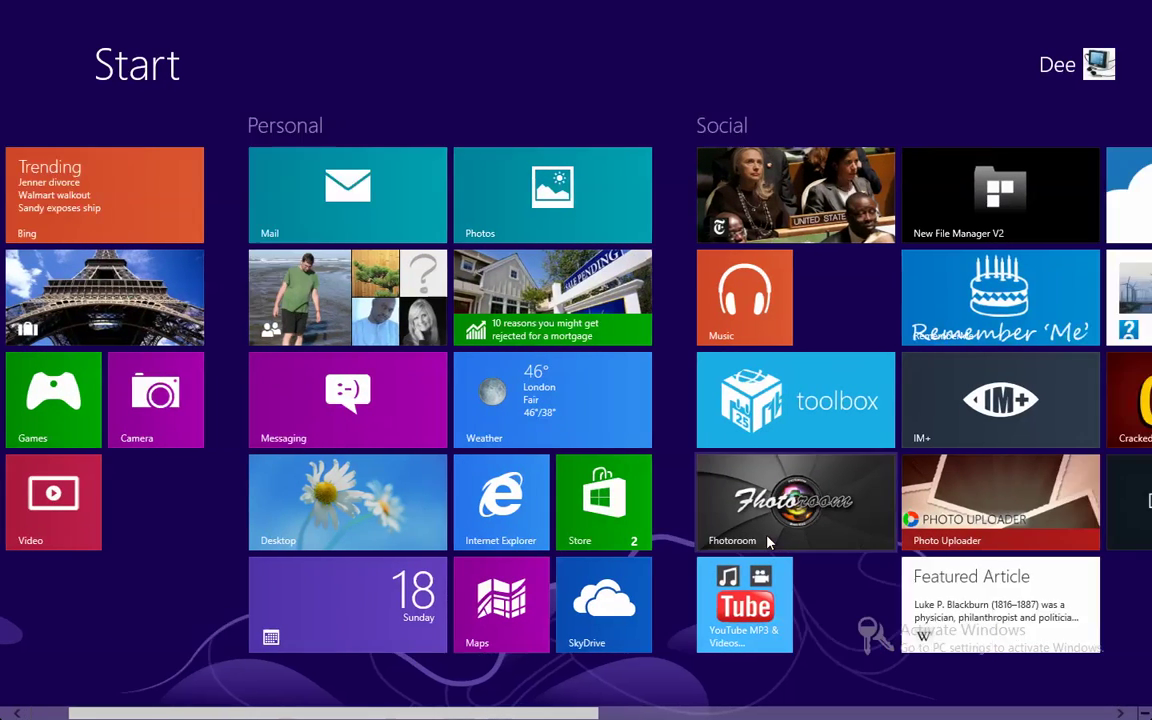
{"action": "scroll", "coordinate": [768, 542], "scroll_direction": "up", "scroll_amount": 2}
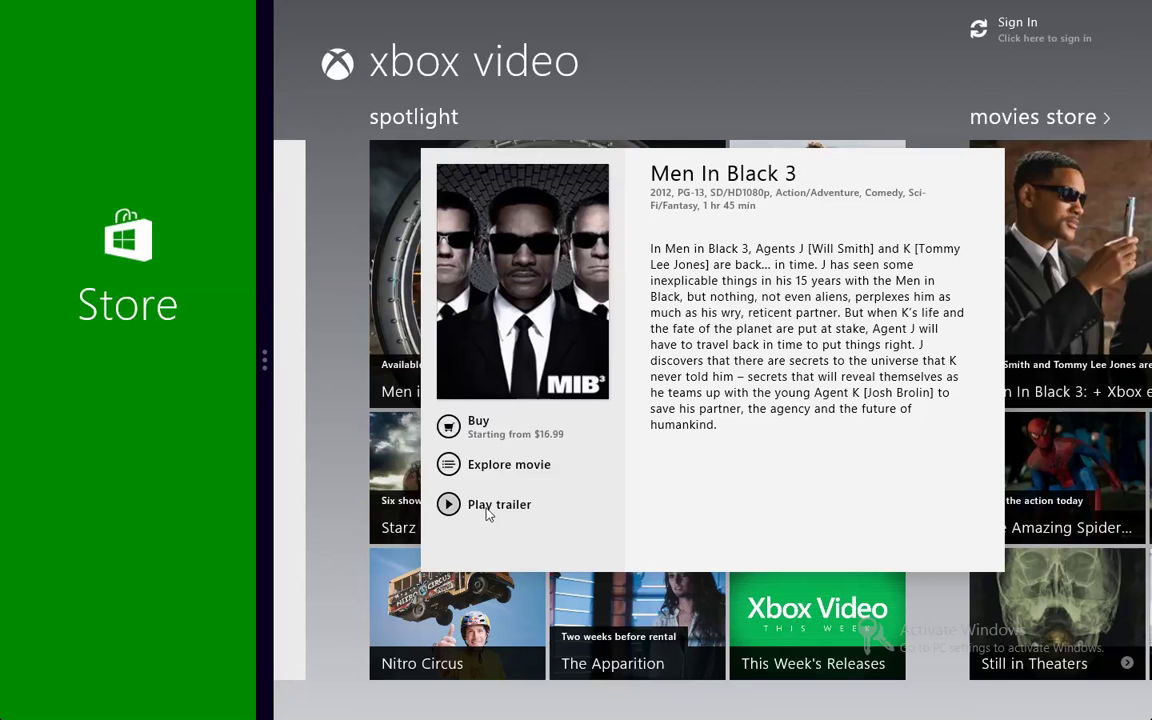
Play the Men In Black 3 trailer, then move the snap divider right and back left.
{"action": "left_click", "coordinate": [487, 512]}
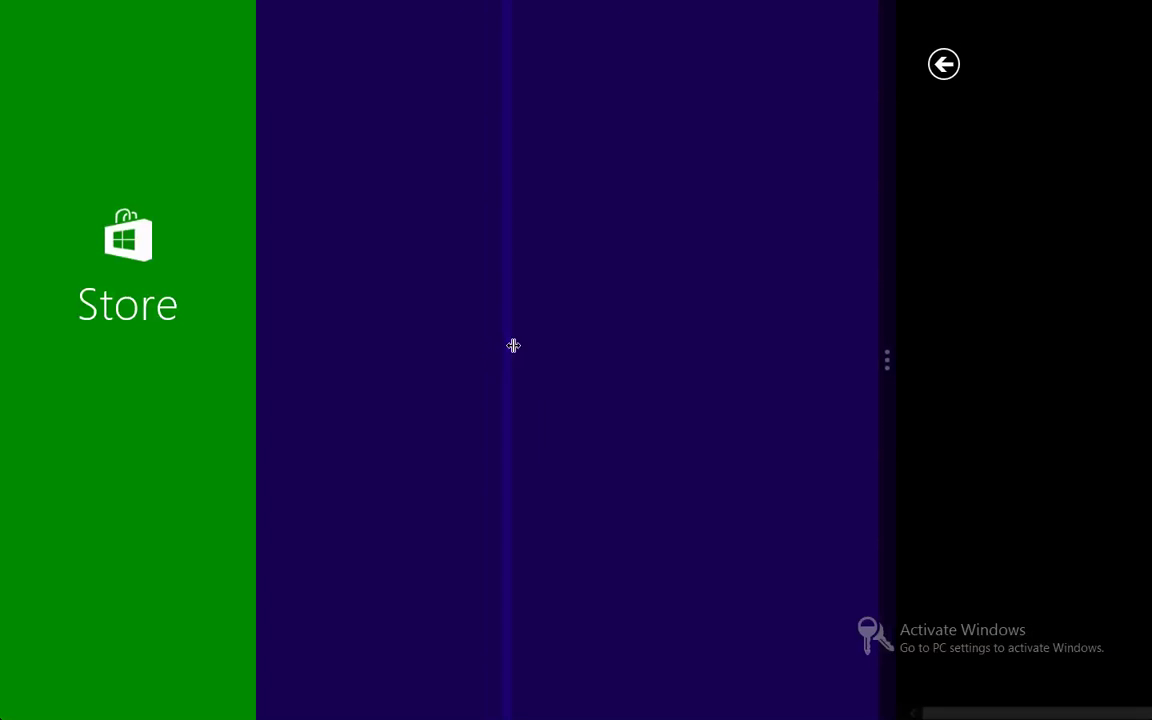
{"action": "left_click_drag", "start_coordinate": [268, 345], "coordinate": [540, 345]}
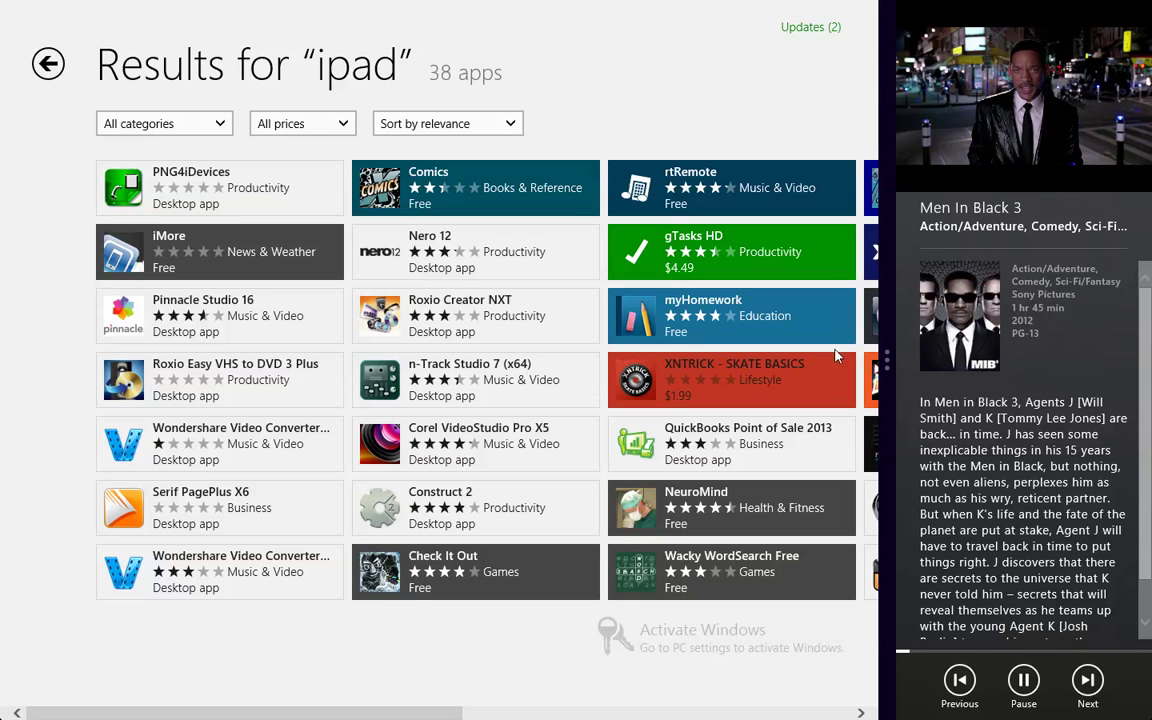
{"action": "left_click_drag", "start_coordinate": [889, 380], "coordinate": [751, 382]}
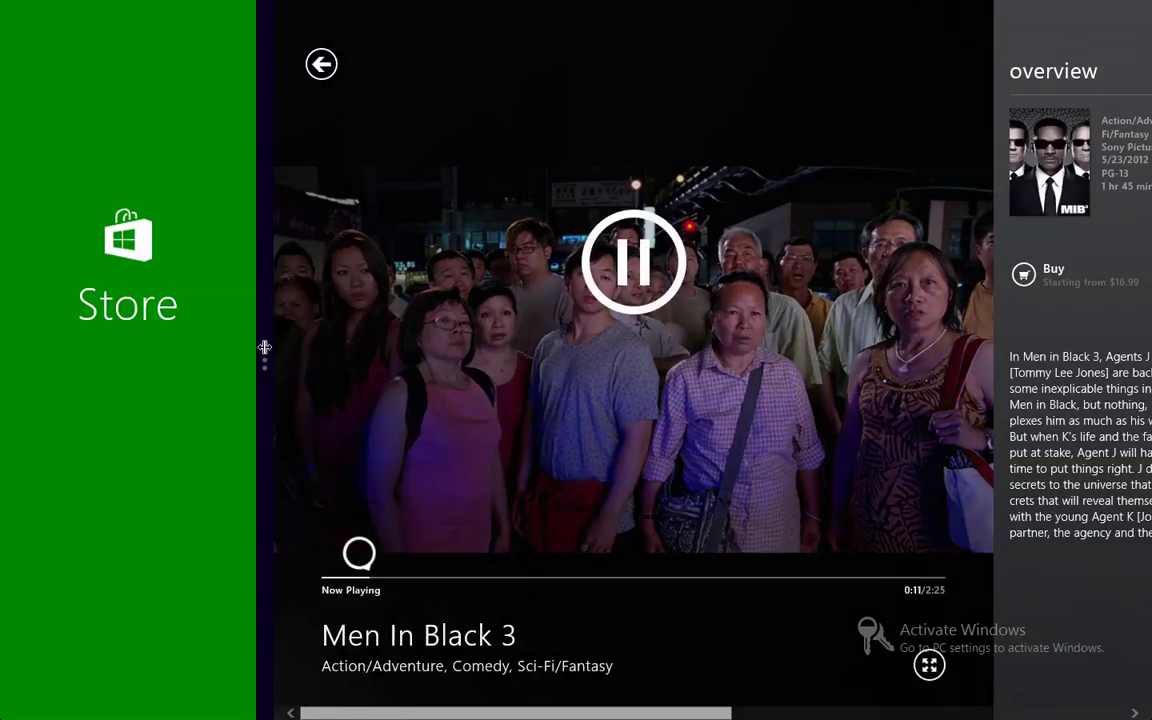
Move the divider right so the Men In Black 3 trailer plays in a narrow right strip beside Store's ipad results.
{"action": "mouse_move", "coordinate": [264, 347]}
{"action": "left_mouse_down"}
{"action": "mouse_move", "coordinate": [620, 381]}
{"action": "mouse_move", "coordinate": [875, 335]}
{"action": "left_mouse_up"}
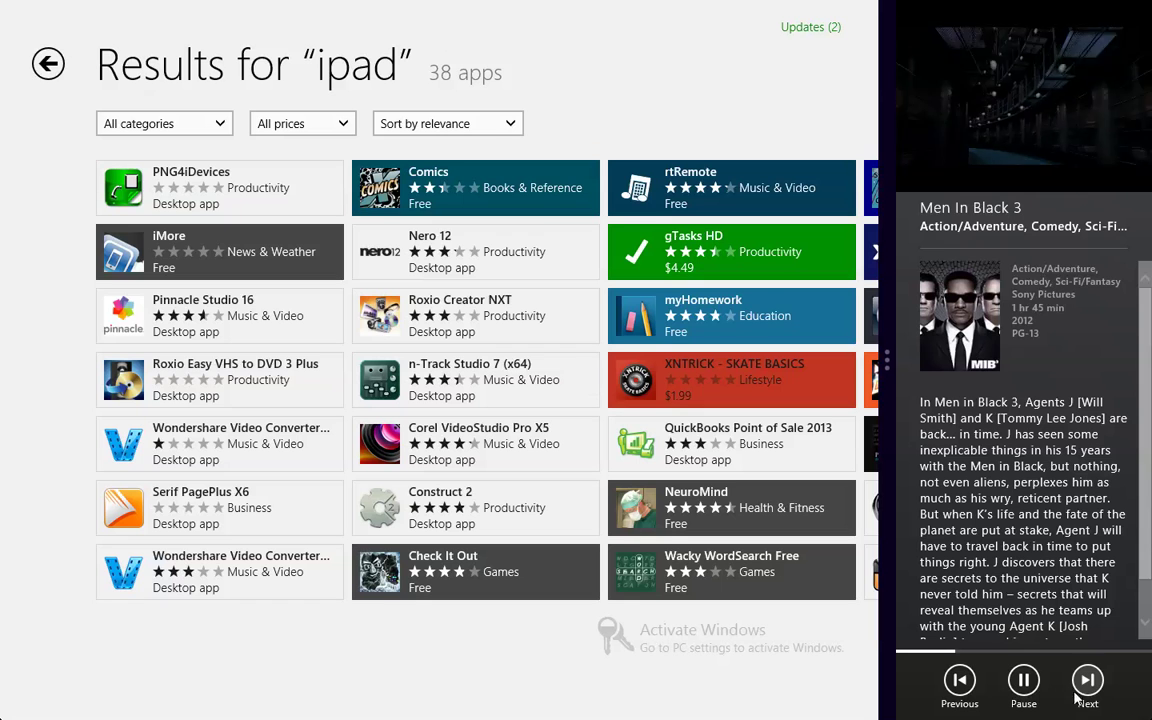
{"action": "scroll", "coordinate": [1033, 500], "scroll_direction": "down", "scroll_amount": 1}
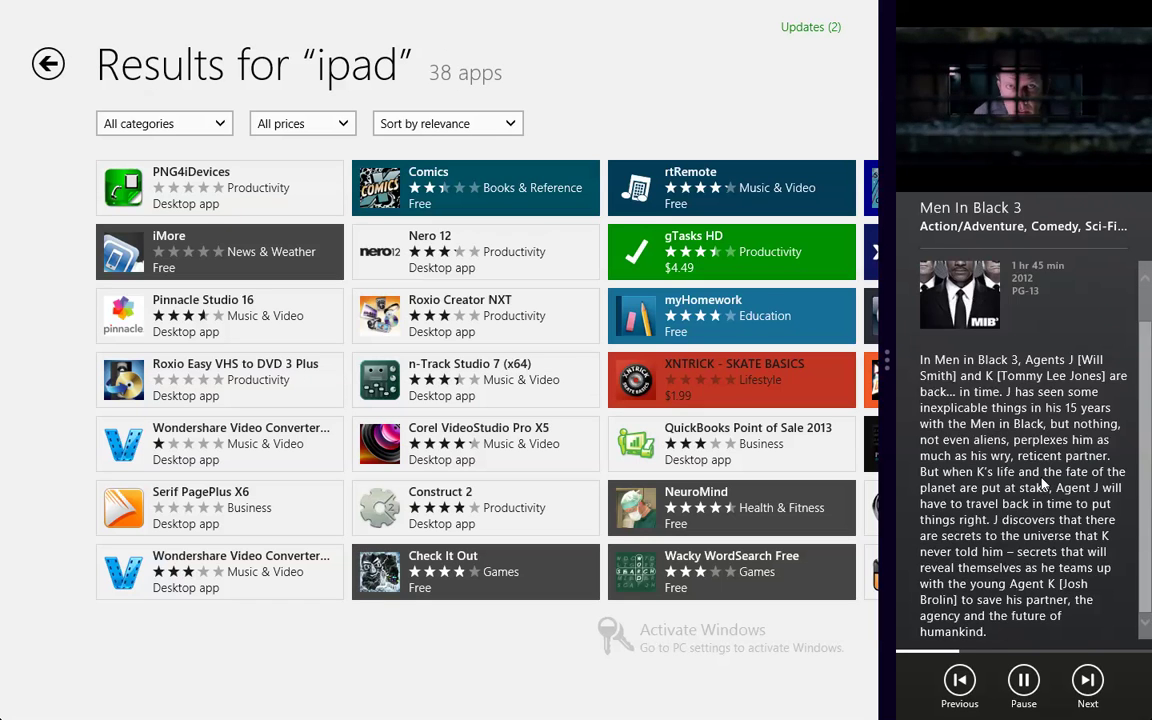
{"action": "scroll", "coordinate": [1033, 500], "scroll_direction": "up", "scroll_amount": 1}
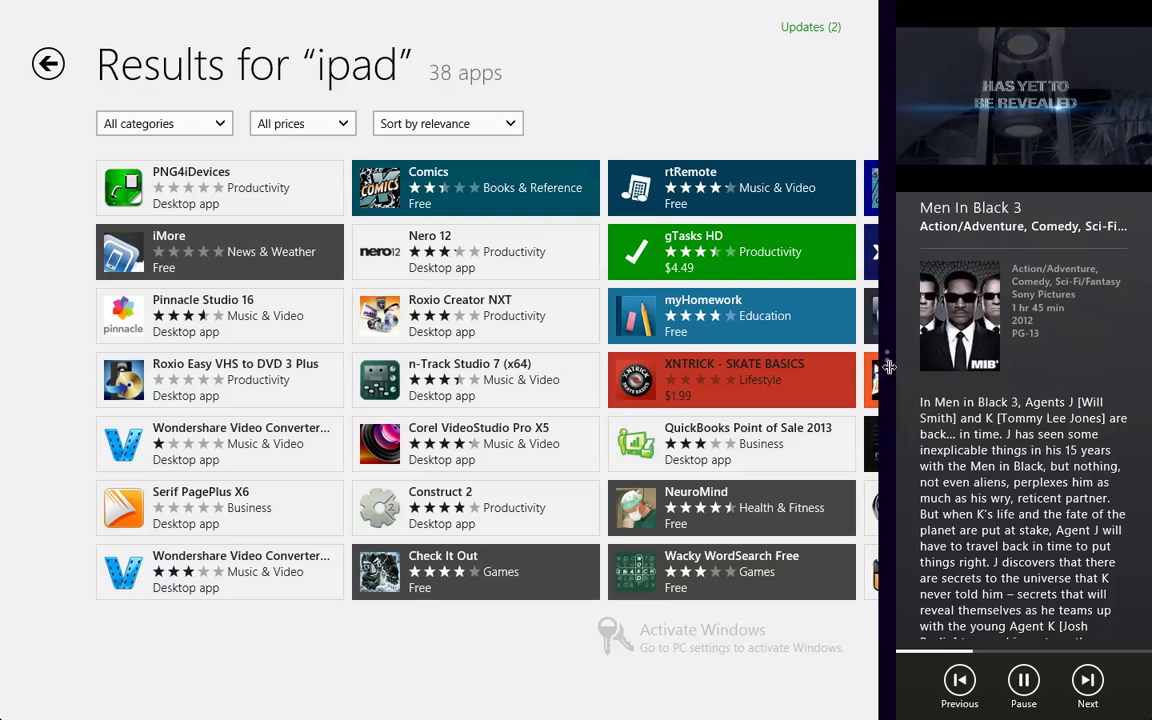
{"action": "left_click_drag", "start_coordinate": [887, 367], "coordinate": [617, 397]}
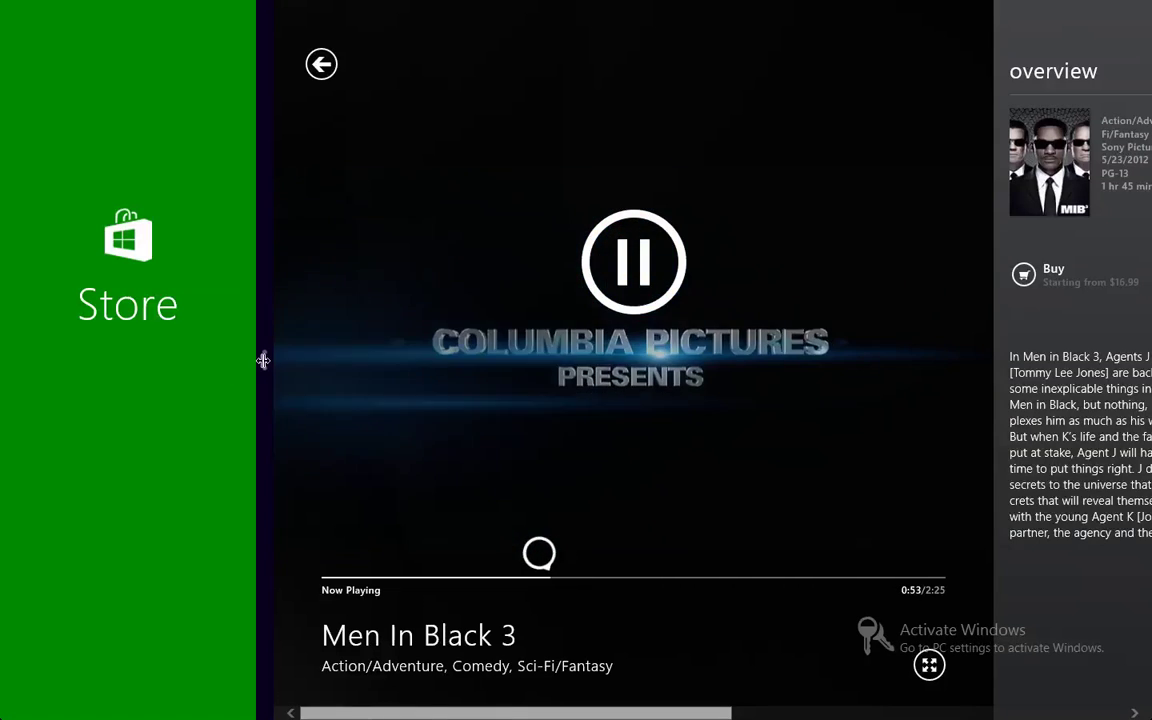
{"action": "left_click_drag", "start_coordinate": [263, 360], "coordinate": [881, 355]}
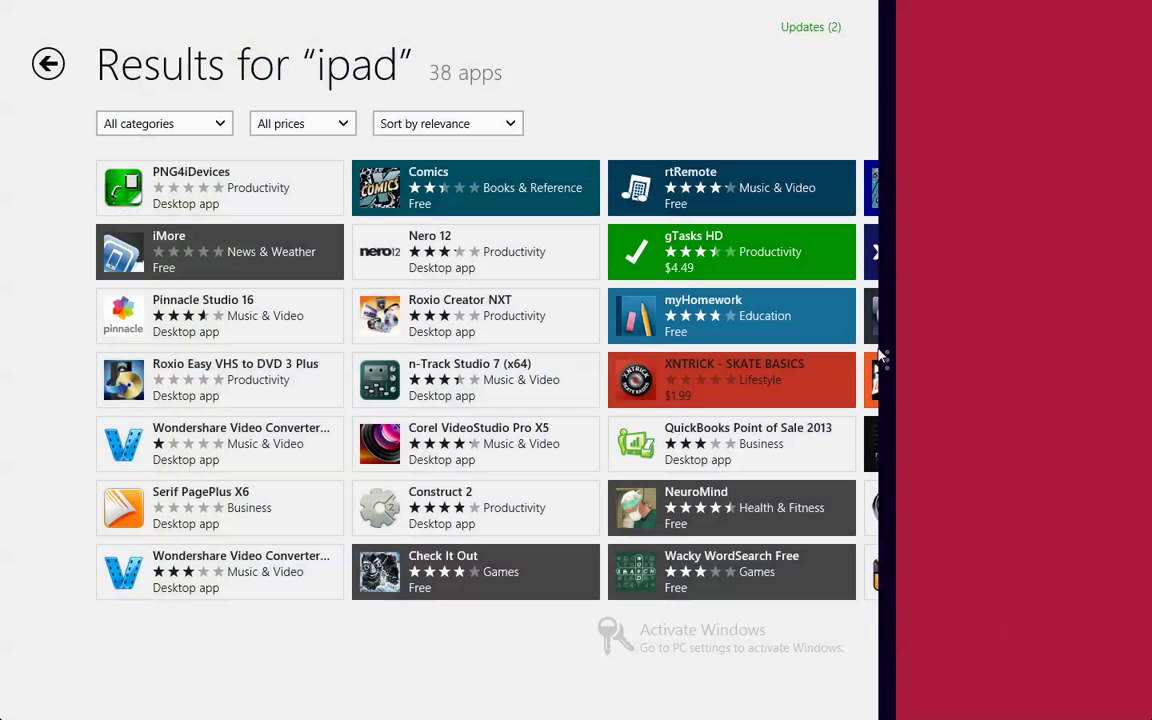